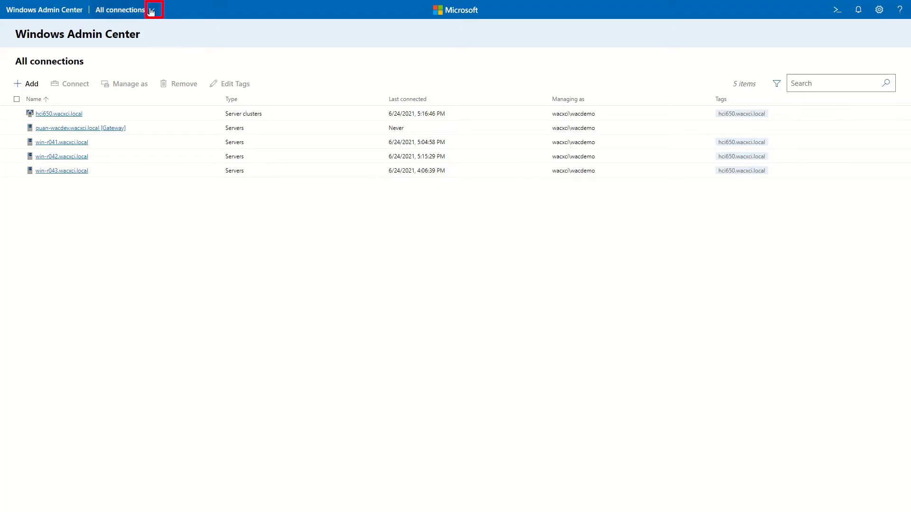
Filter connections to Server Manager and open server win-r041.wacxci.local.
click(151, 13)
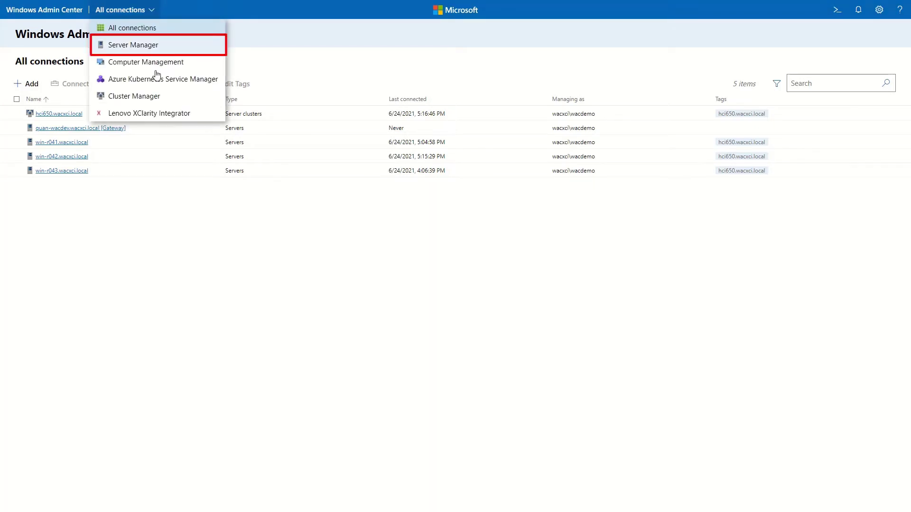
click(173, 46)
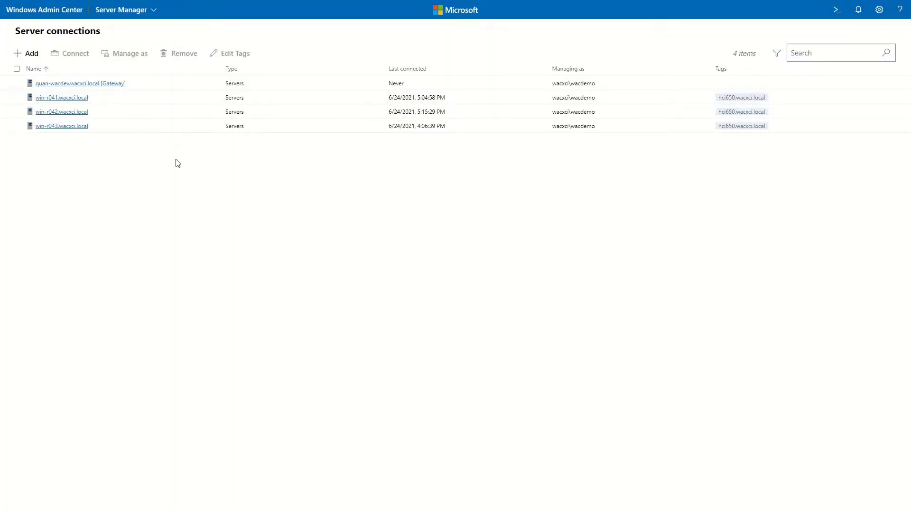
click(70, 100)
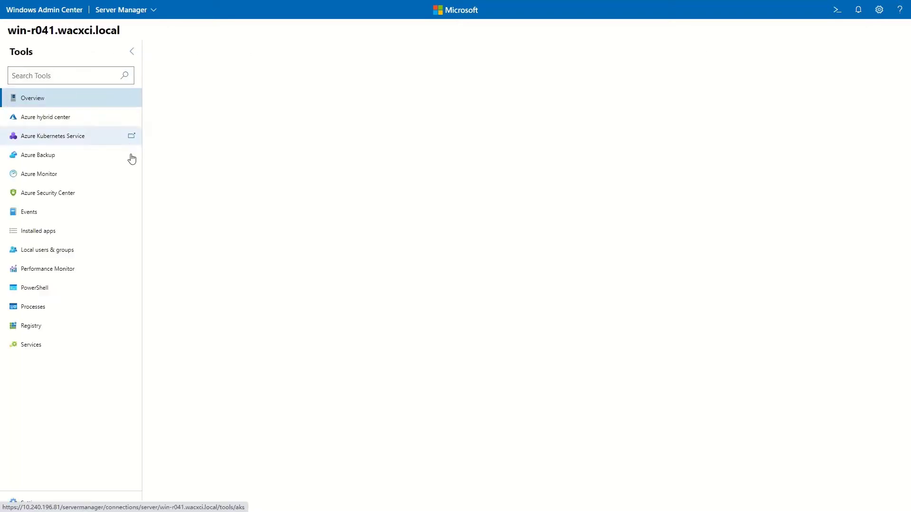
scroll(137, 419, down, 5)
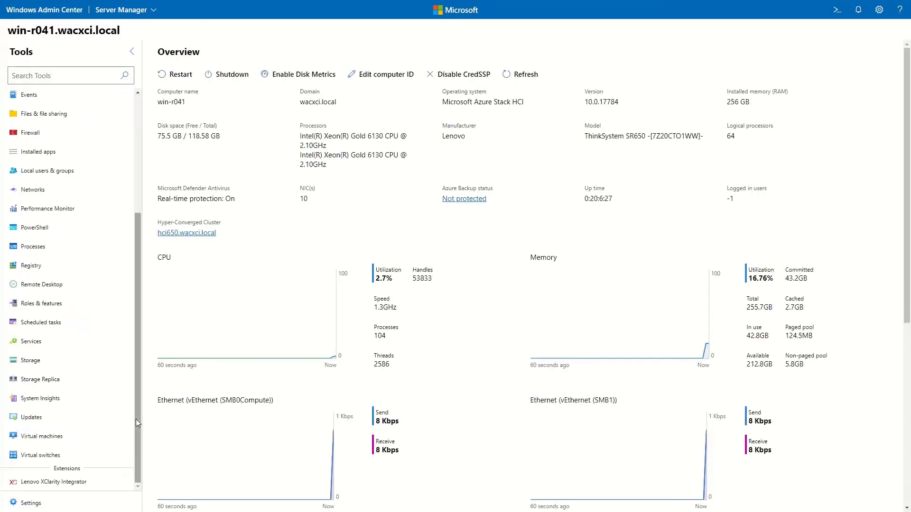
Open XClarity Integrator and allow Native OS Management for Storage Spaces Direct servers.
click(92, 483)
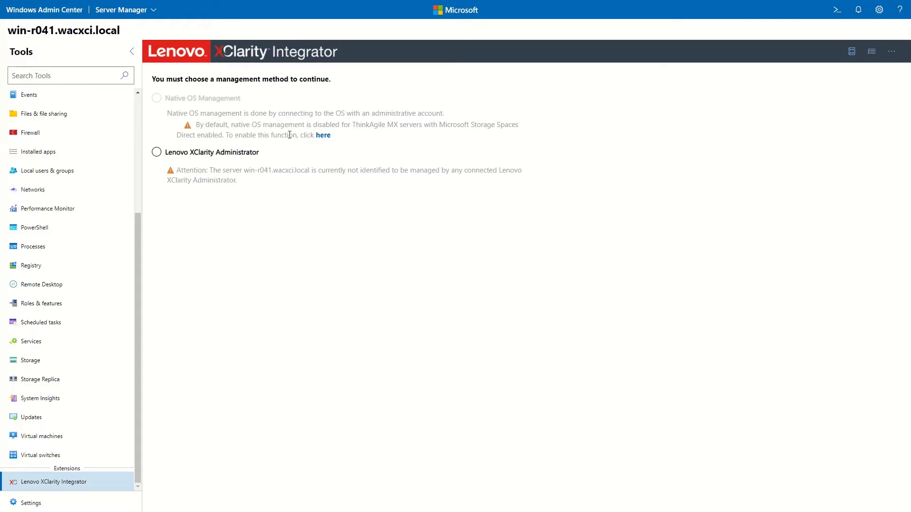
click(323, 135)
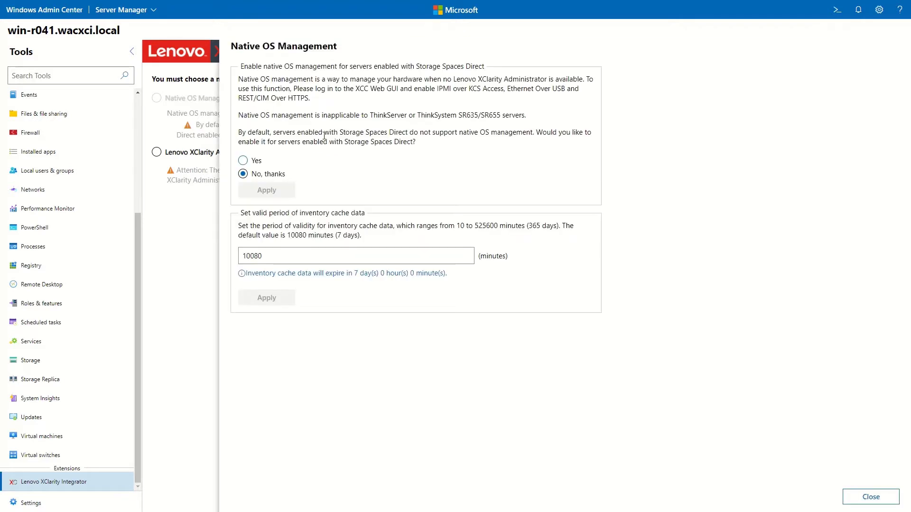
click(245, 161)
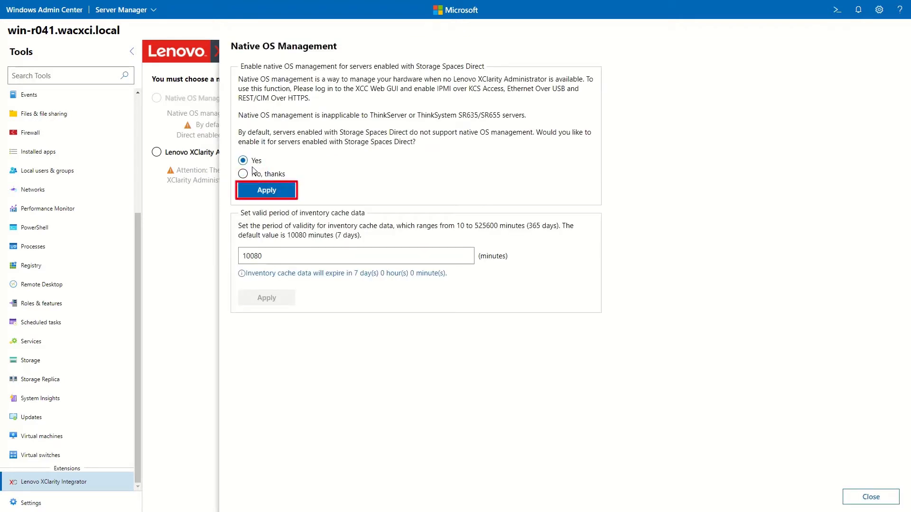
click(281, 191)
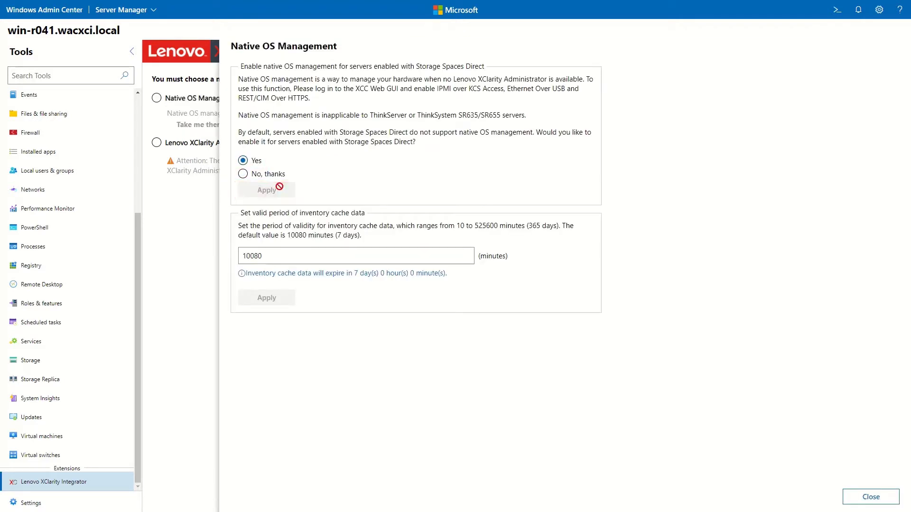
click(848, 497)
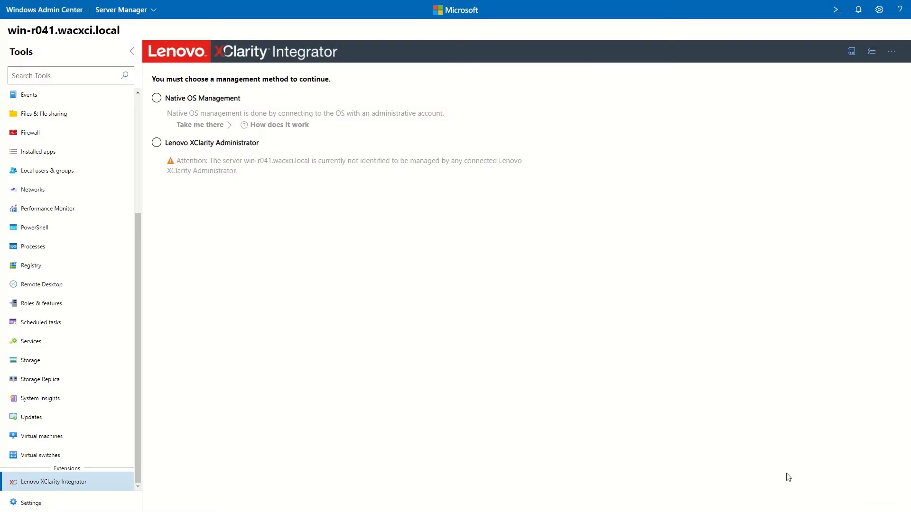
Choose and confirm Native OS Management, bringing up the ThinkSystem SR650 summary.
click(157, 99)
click(193, 125)
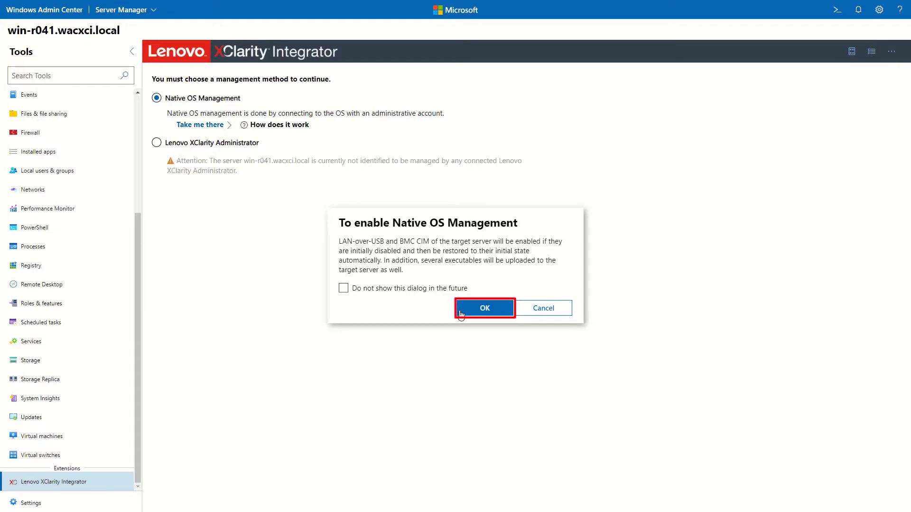
click(479, 316)
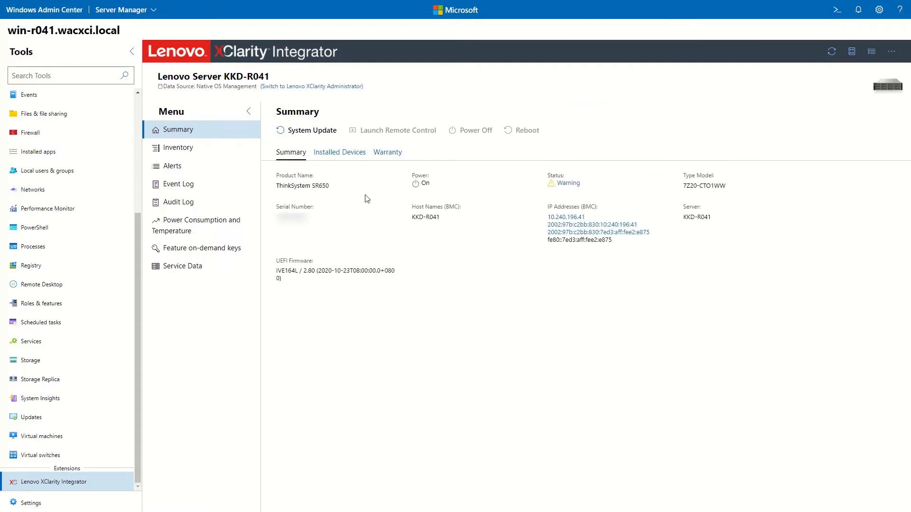
Check the server's installed devices and warranty, then view its firmware inventory.
click(345, 154)
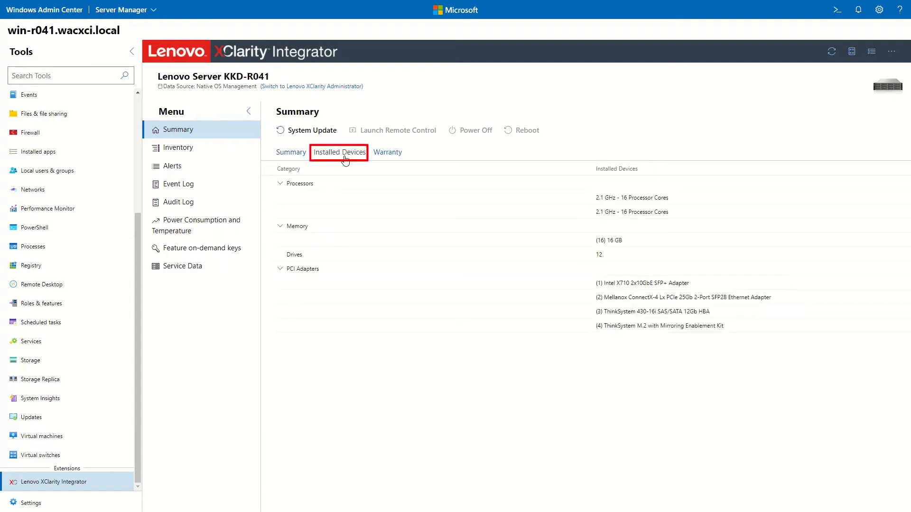
click(387, 154)
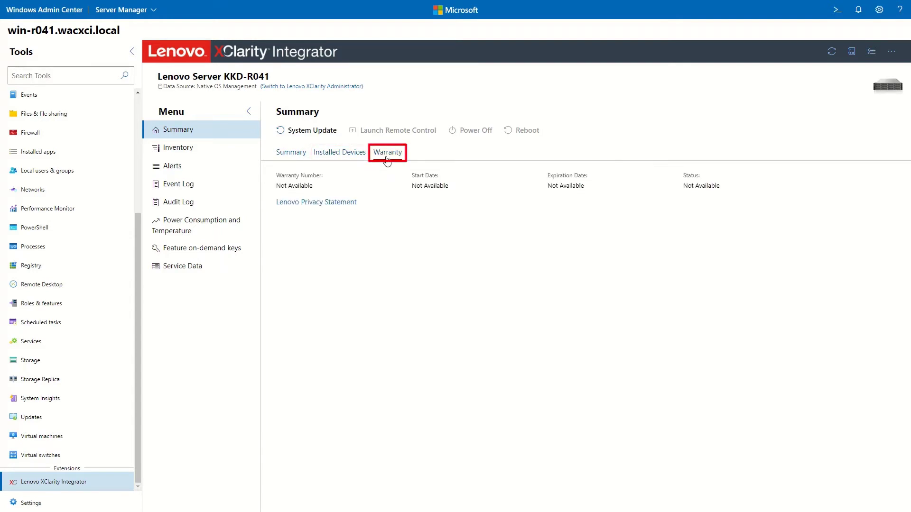
click(203, 148)
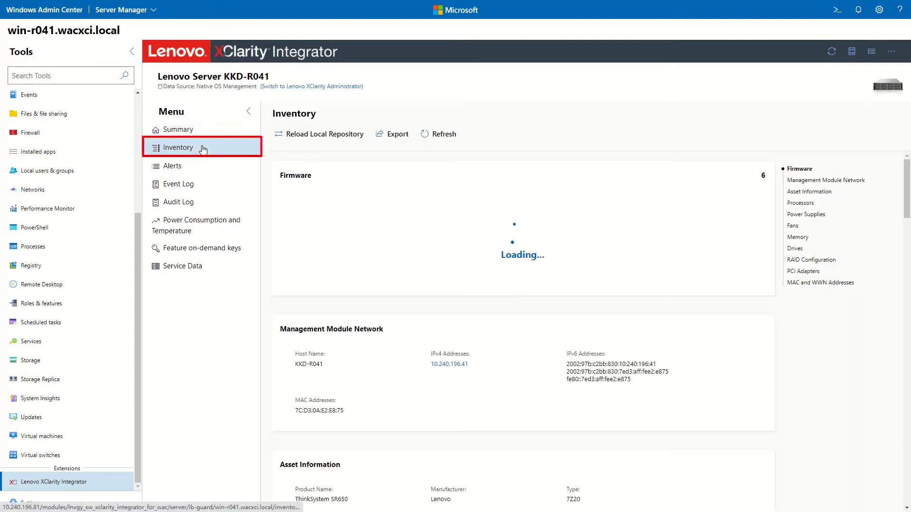
Jump through the inventory's management network, memory, drives and MAC/WWN address sections.
click(789, 184)
click(799, 203)
click(793, 226)
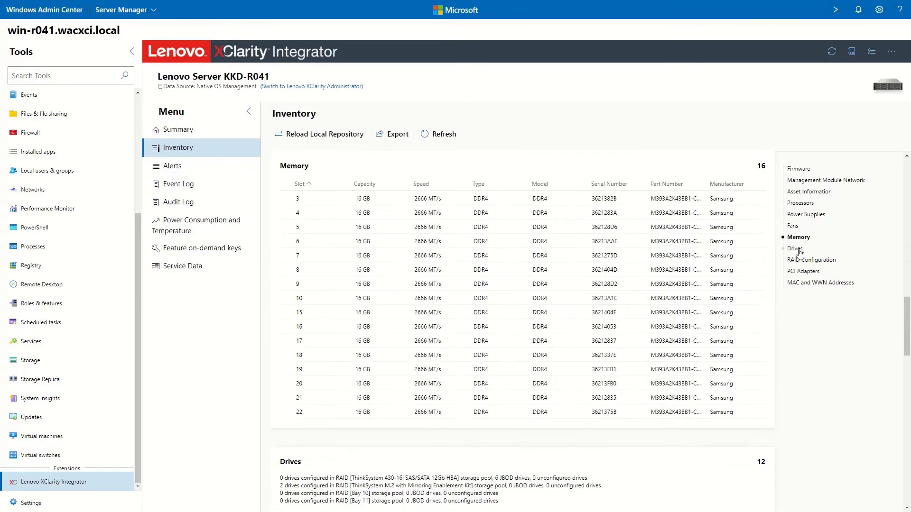
click(795, 249)
click(803, 271)
Review KKD-R041's alerts, the Warning alert details, and its event and audit logs.
click(806, 282)
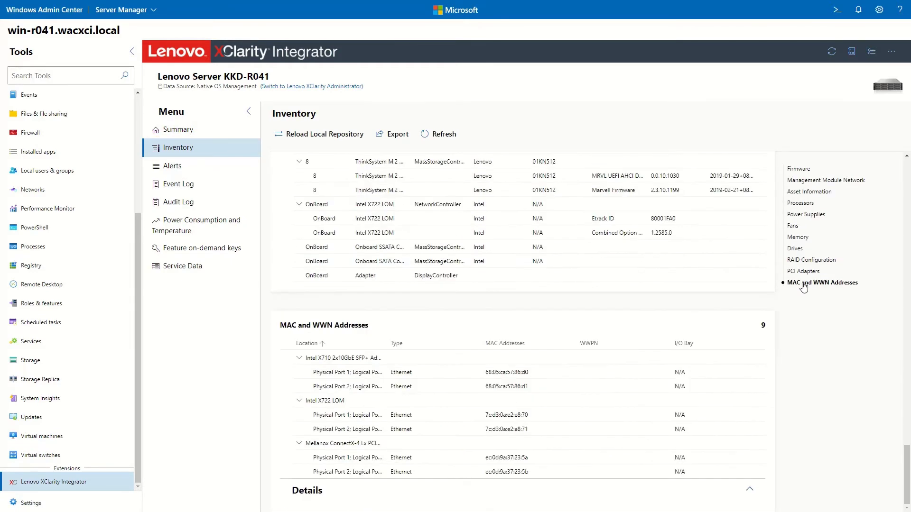
click(214, 167)
click(347, 169)
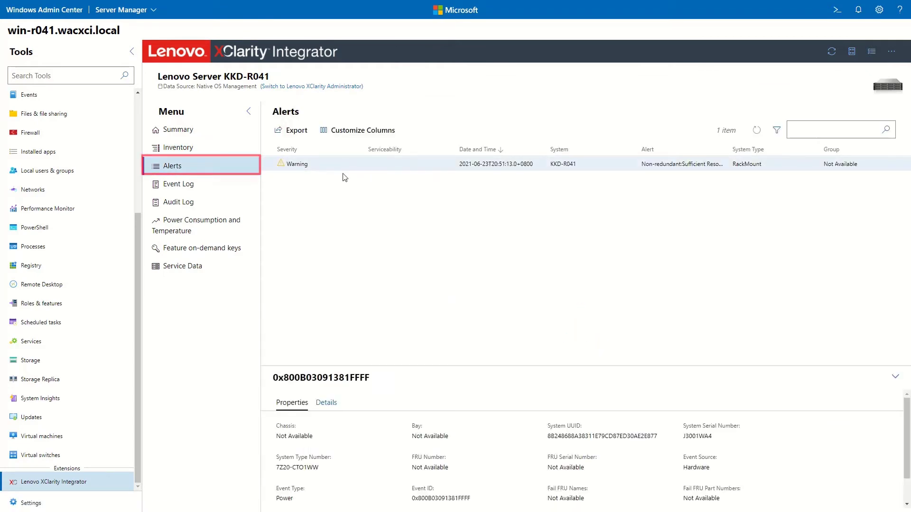
click(211, 193)
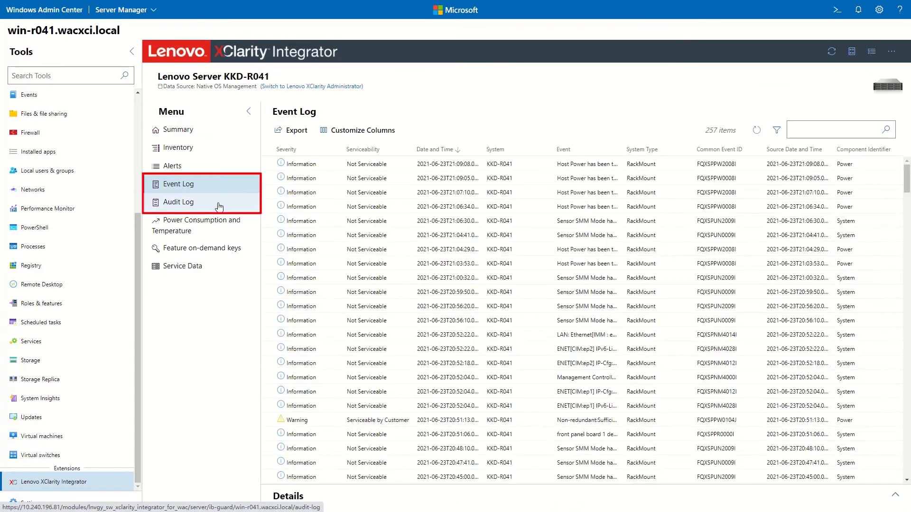
click(219, 205)
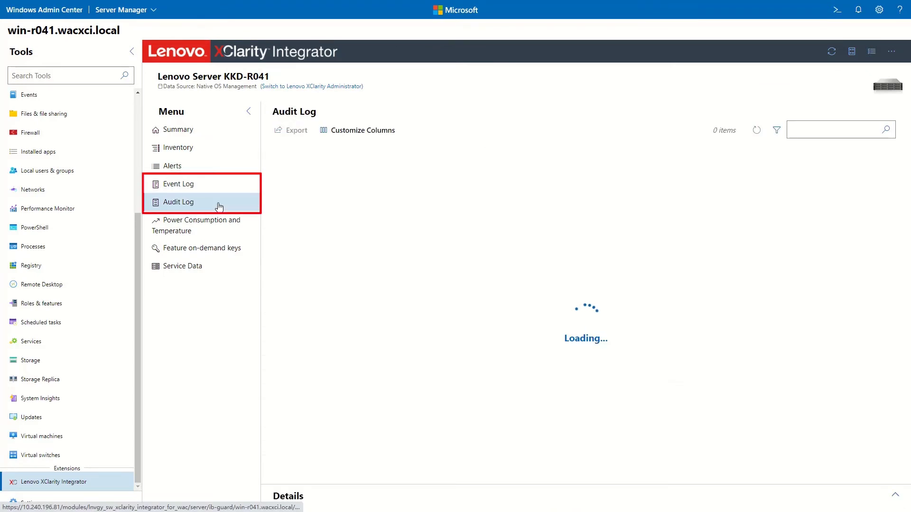
Check power and temperature charts, feature on-demand keys and the empty service data list.
click(247, 229)
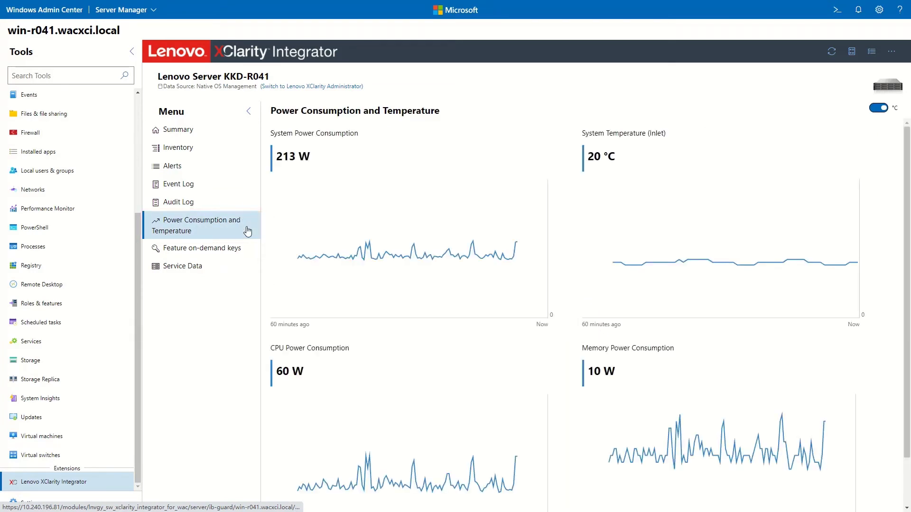
click(244, 249)
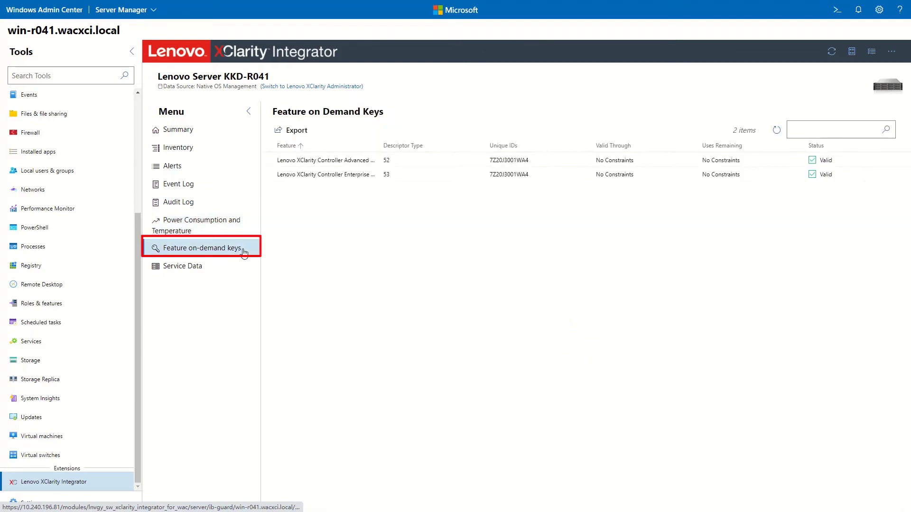
click(235, 267)
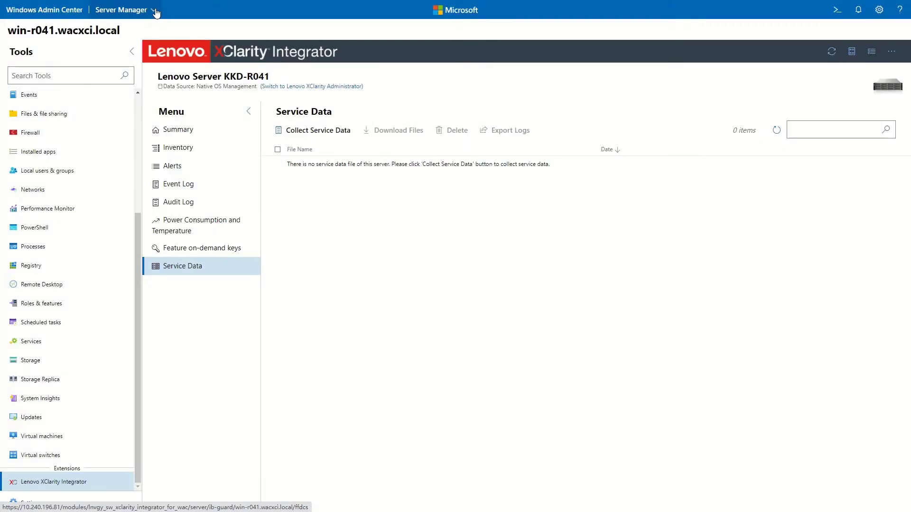
click(154, 10)
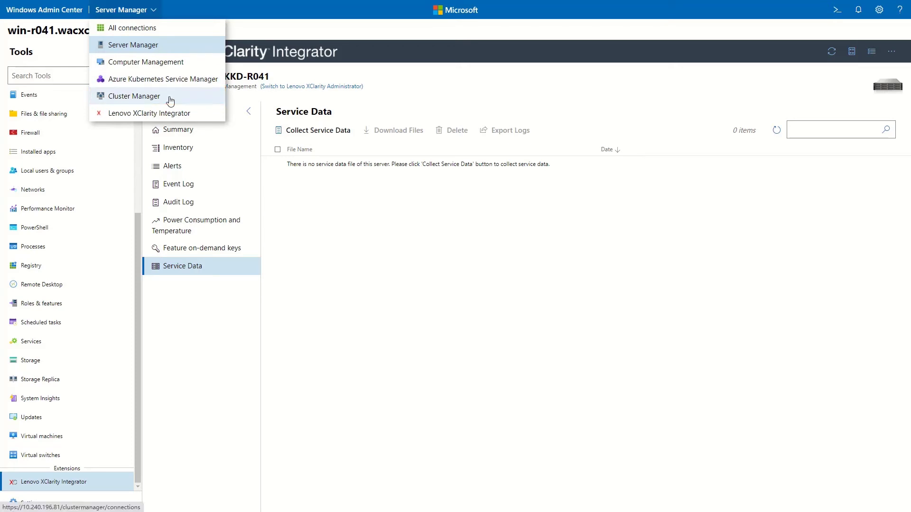
Open cluster hci650.wacxci.local in XClarity Integrator via Native OS Management and list its servers.
click(170, 100)
click(61, 85)
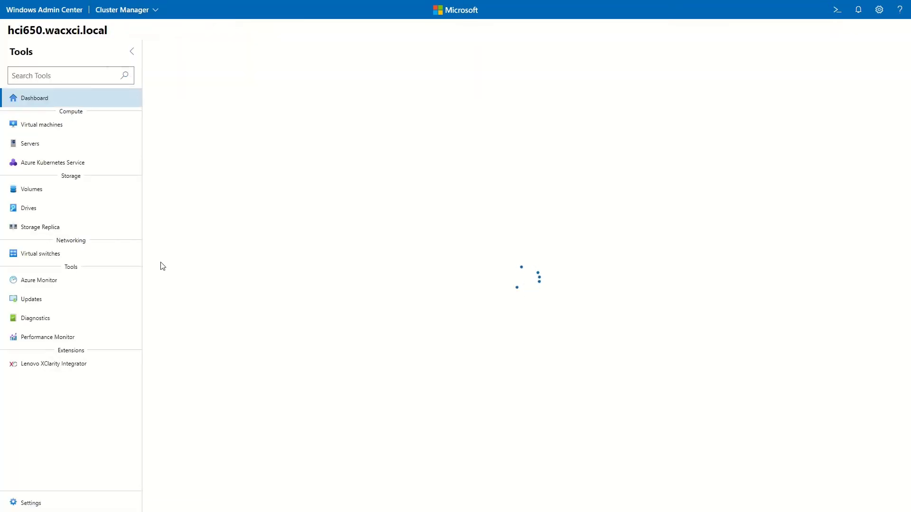
click(115, 367)
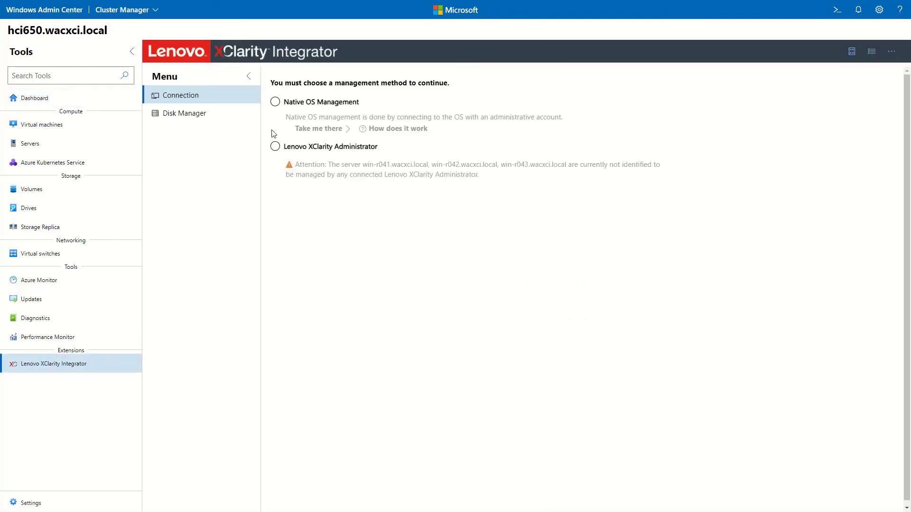
click(302, 128)
click(471, 308)
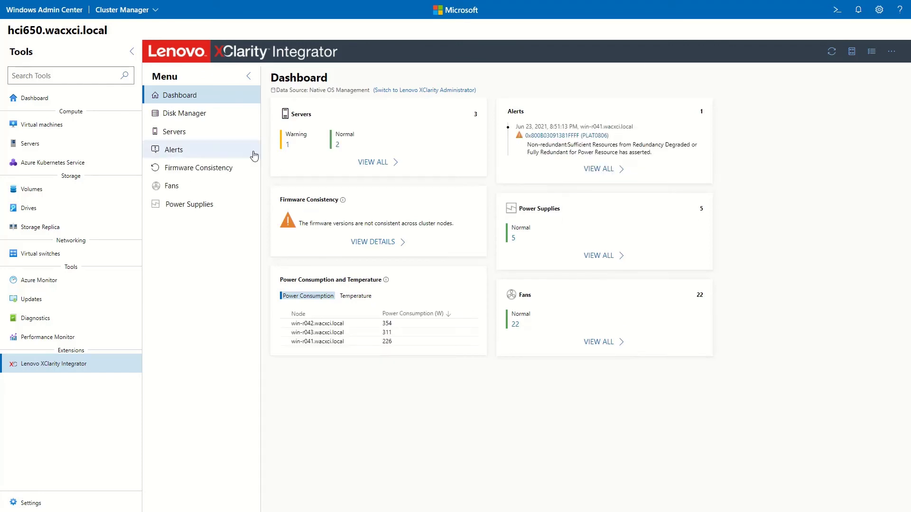
click(203, 132)
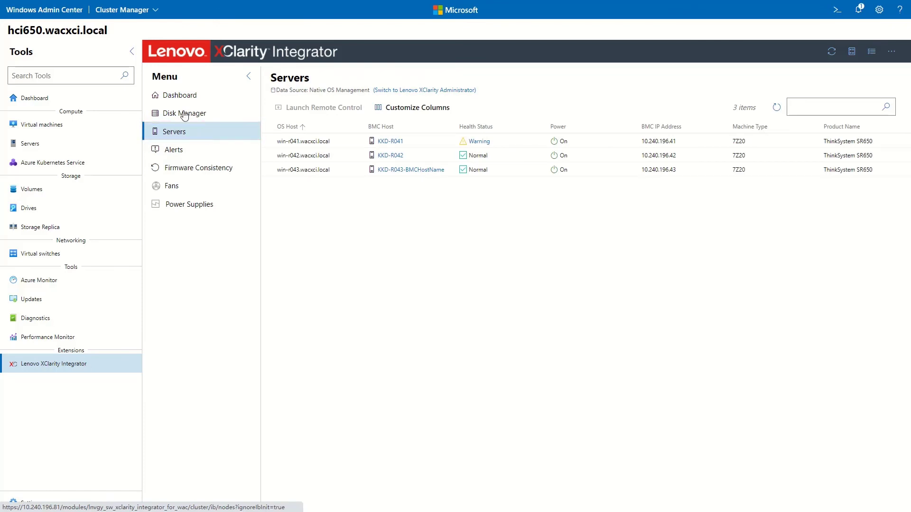
Collapse the Tools pane and review the cluster's Warning alert details.
click(131, 51)
click(294, 141)
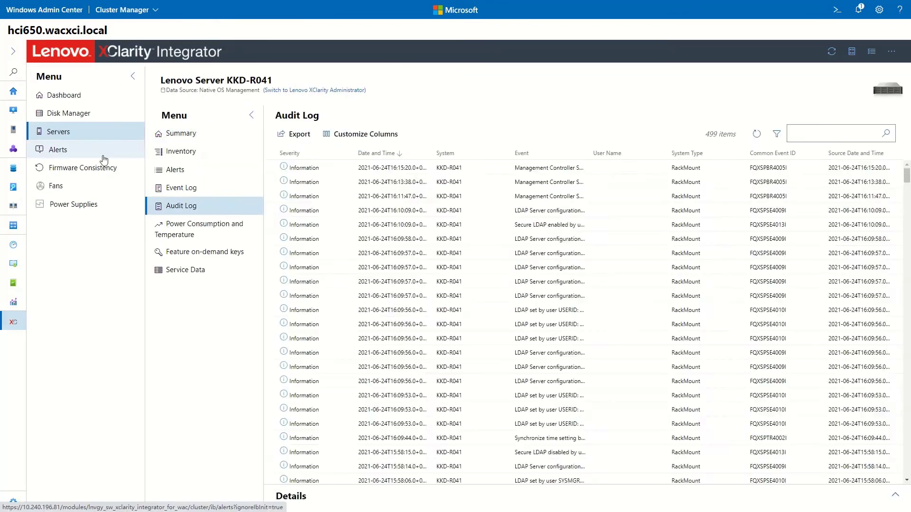
click(103, 158)
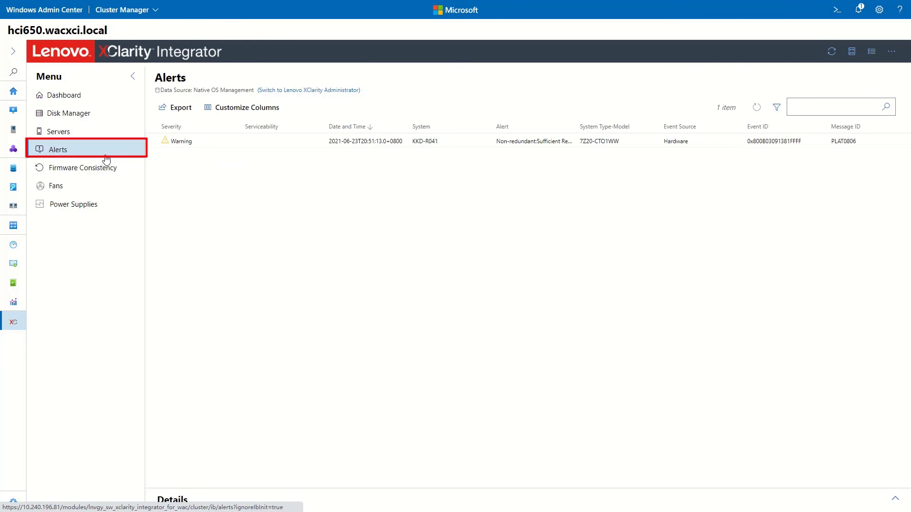
click(223, 141)
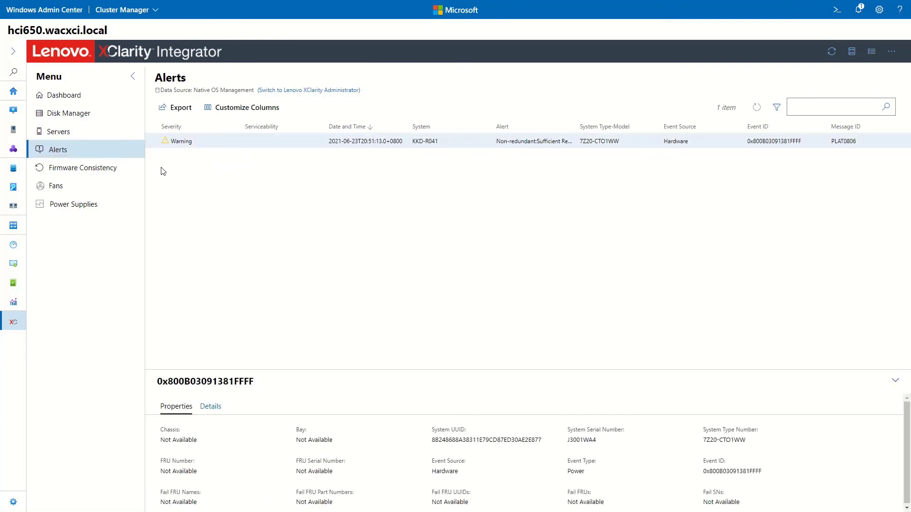
Check firmware consistency and fans, ending on the five Normal power supplies.
click(127, 171)
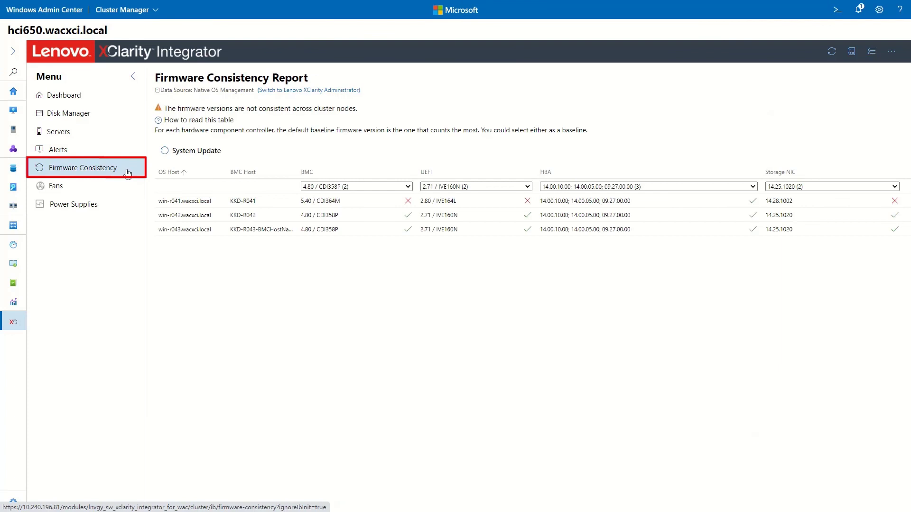
click(120, 188)
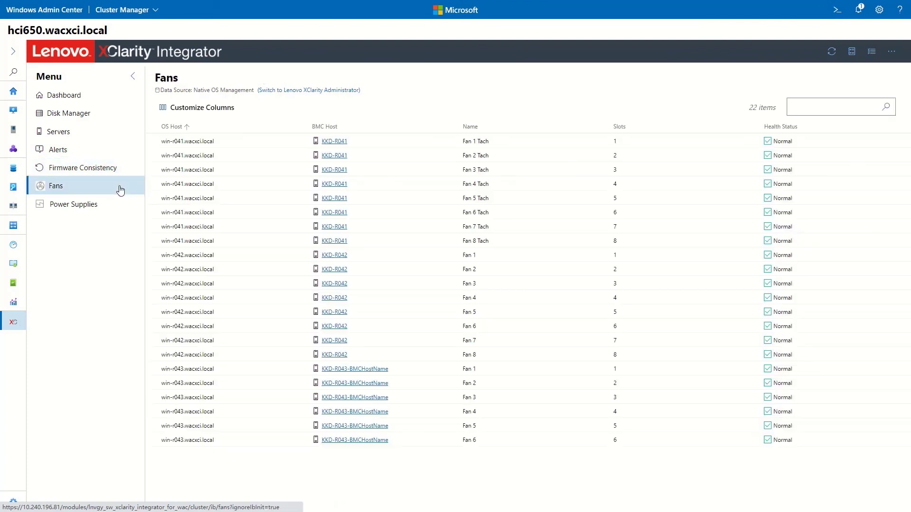
click(119, 205)
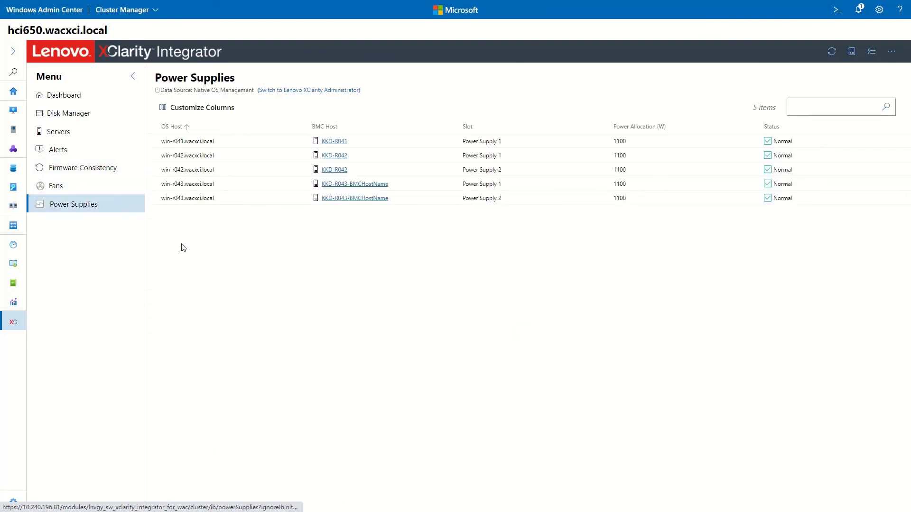